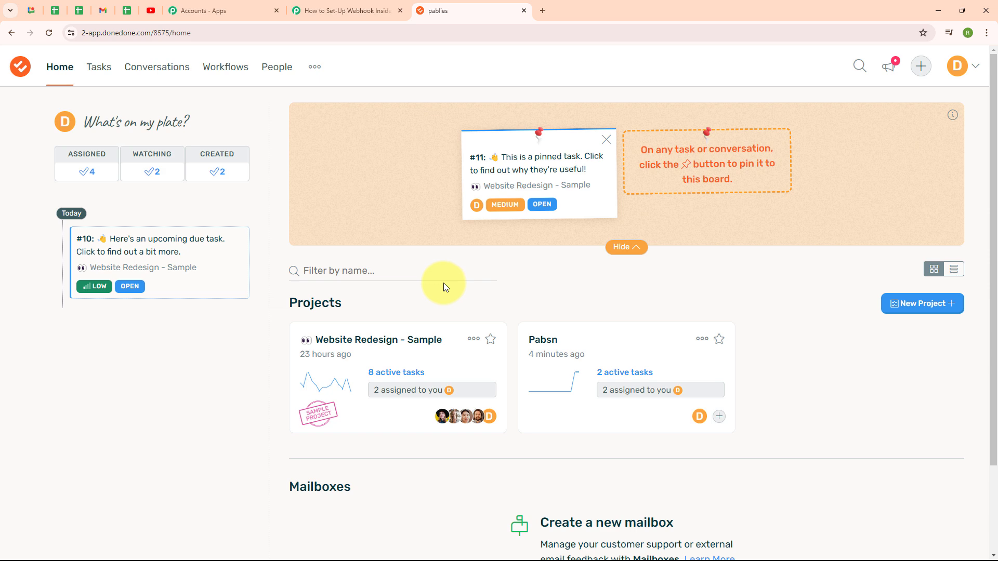
pyautogui.click(360, 10)
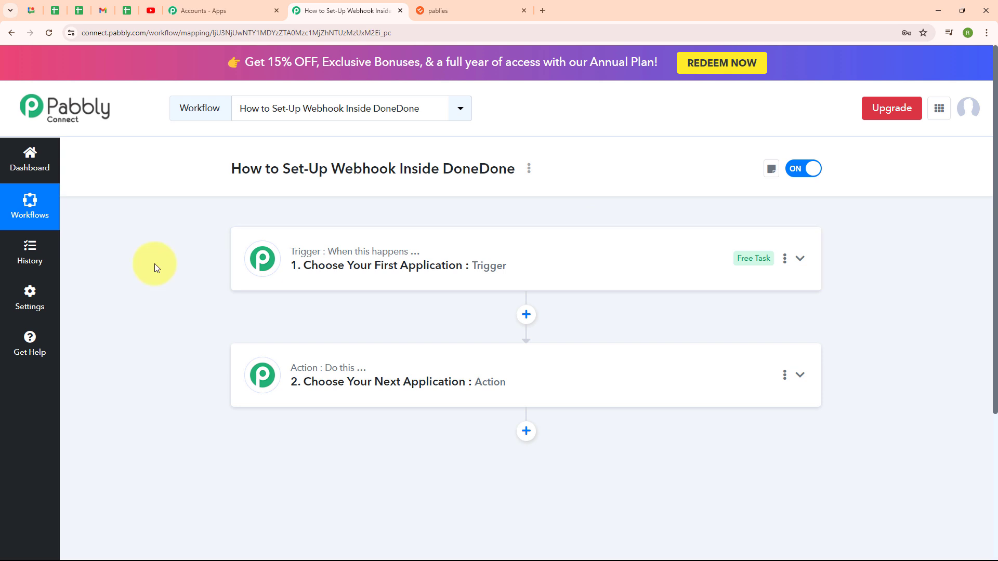
pyautogui.doubleClick(341, 170)
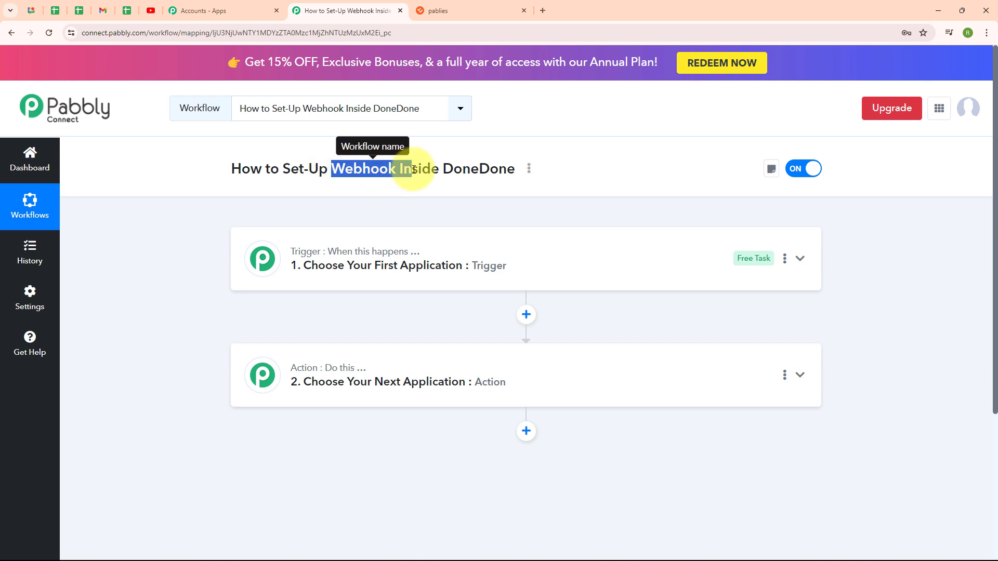
pyautogui.click(341, 189)
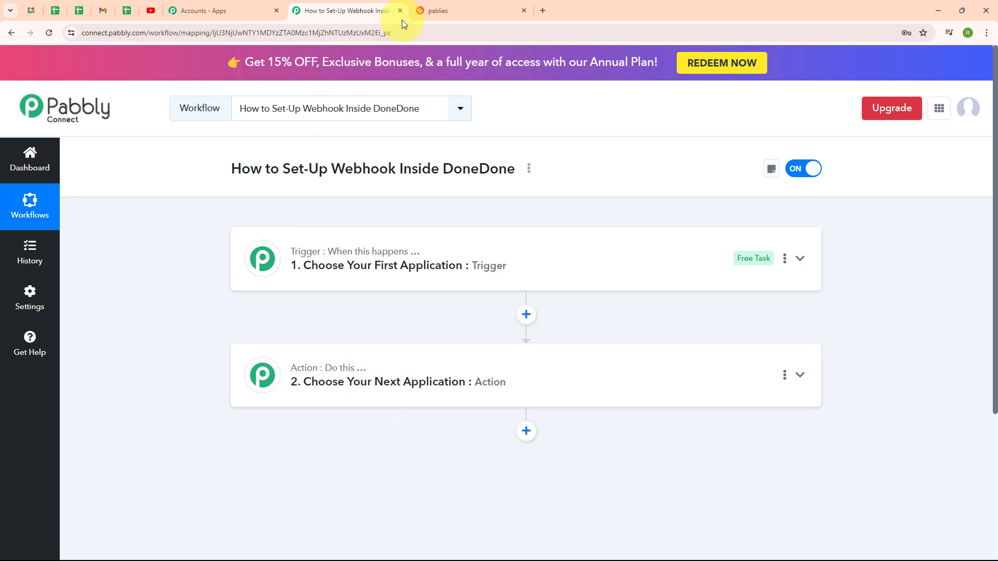
pyautogui.click(438, 4)
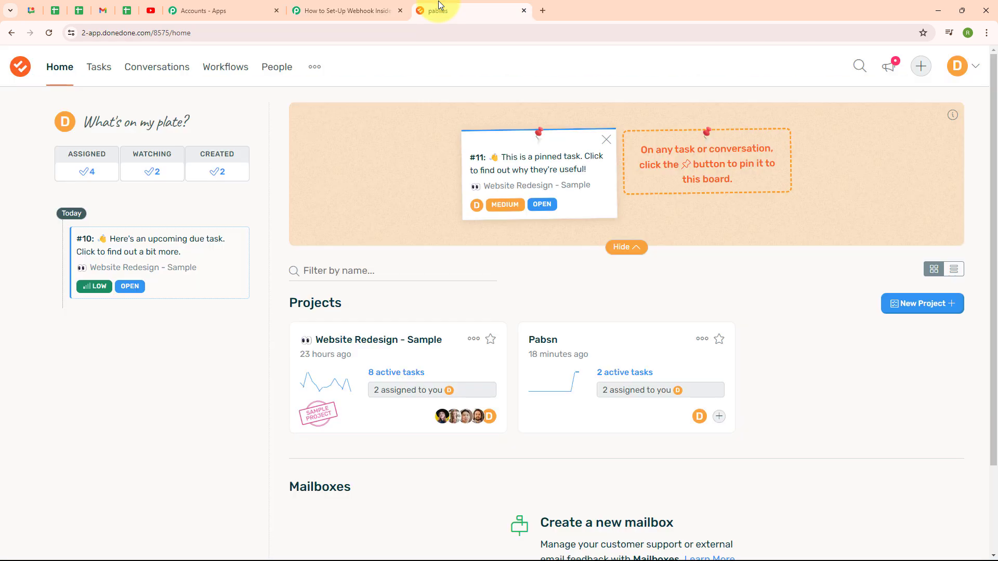
pyautogui.click(347, 11)
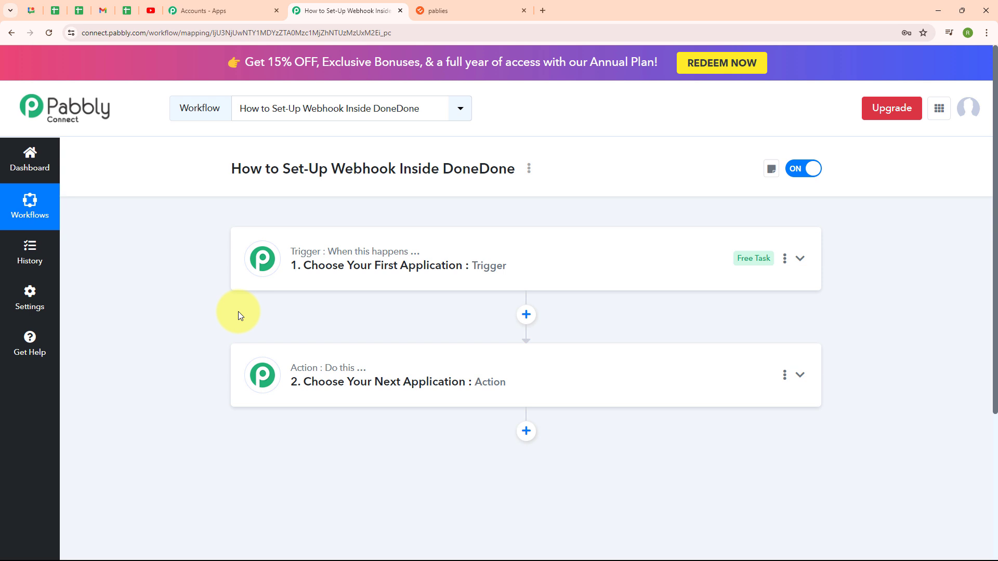
# - Set the workflow's trigger app to DoneDone with the New Task trigger event
pyautogui.click(626, 272)
pyautogui.click(344, 335)
pyautogui.write('don')
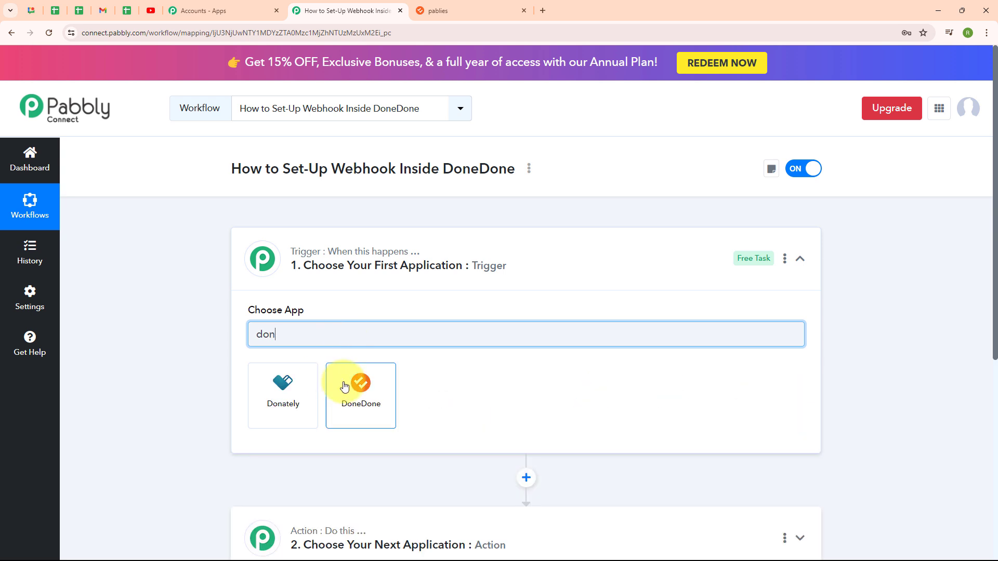
pyautogui.click(364, 385)
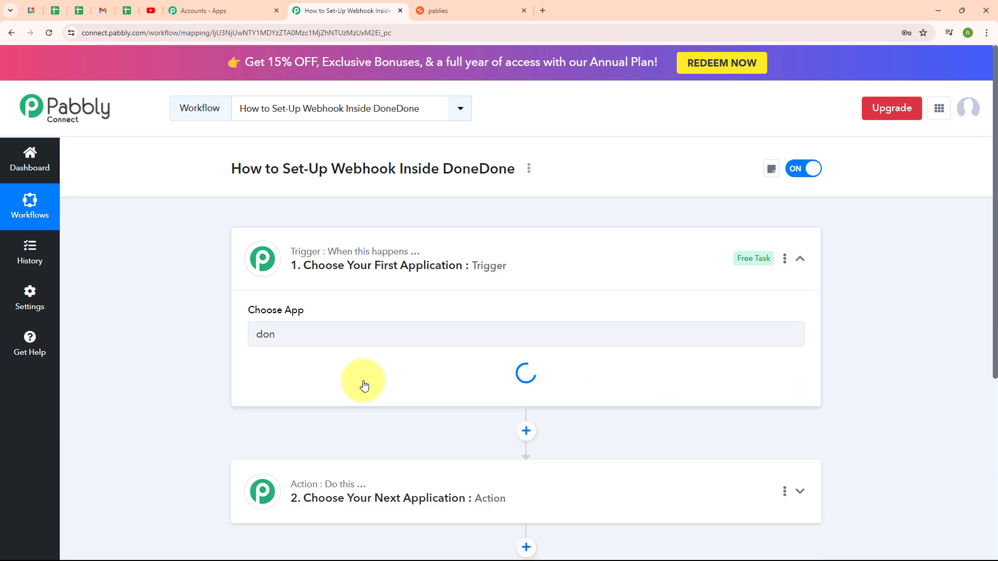
pyautogui.click(365, 398)
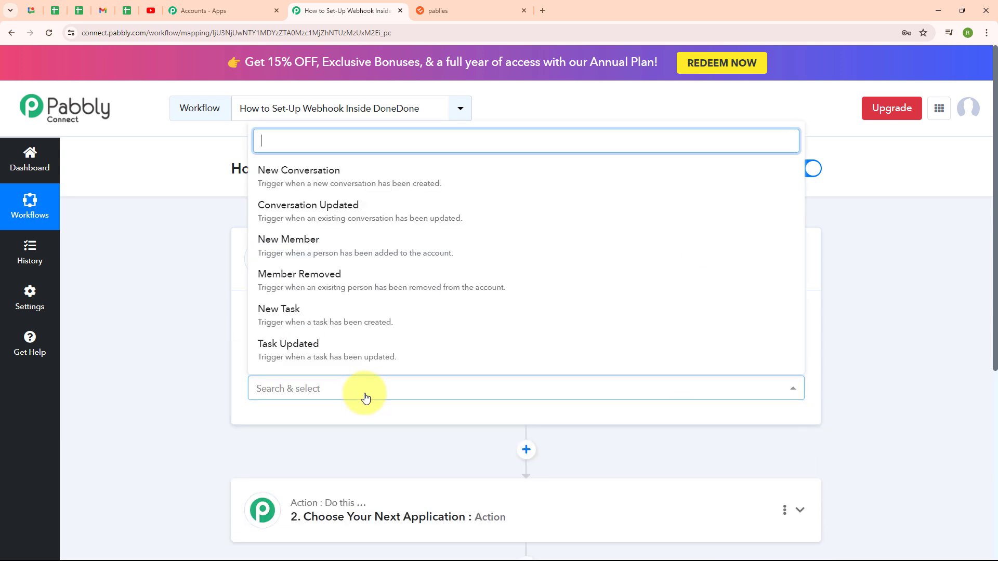
pyautogui.click(363, 329)
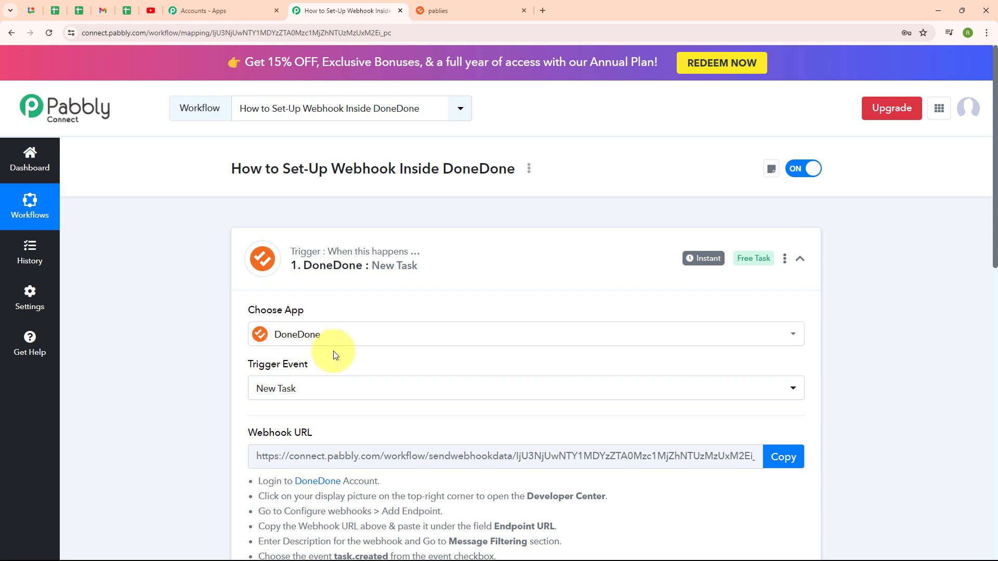
# - Review the webhook setup instructions shown for the DoneDone trigger
pyautogui.click(347, 395)
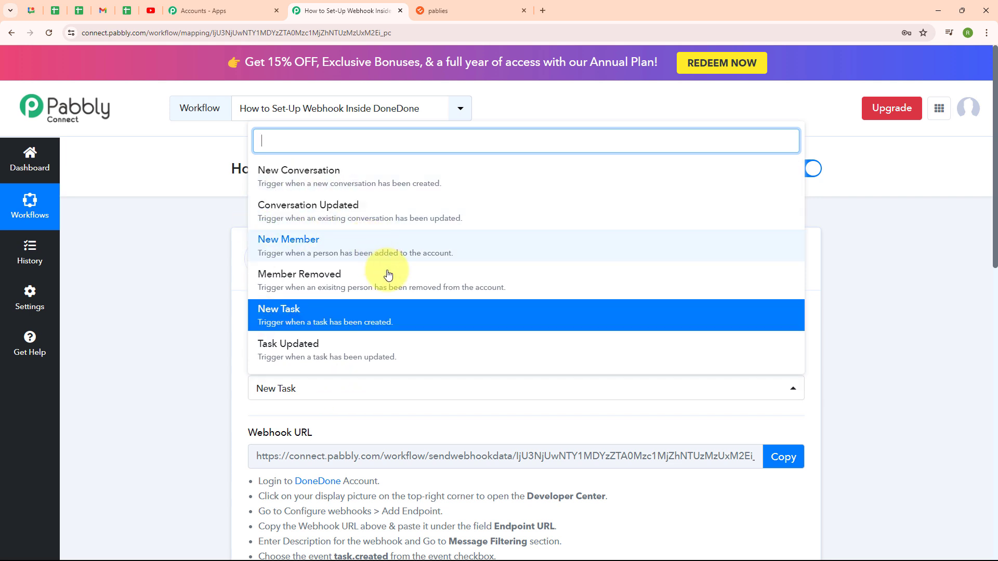
pyautogui.click(180, 345)
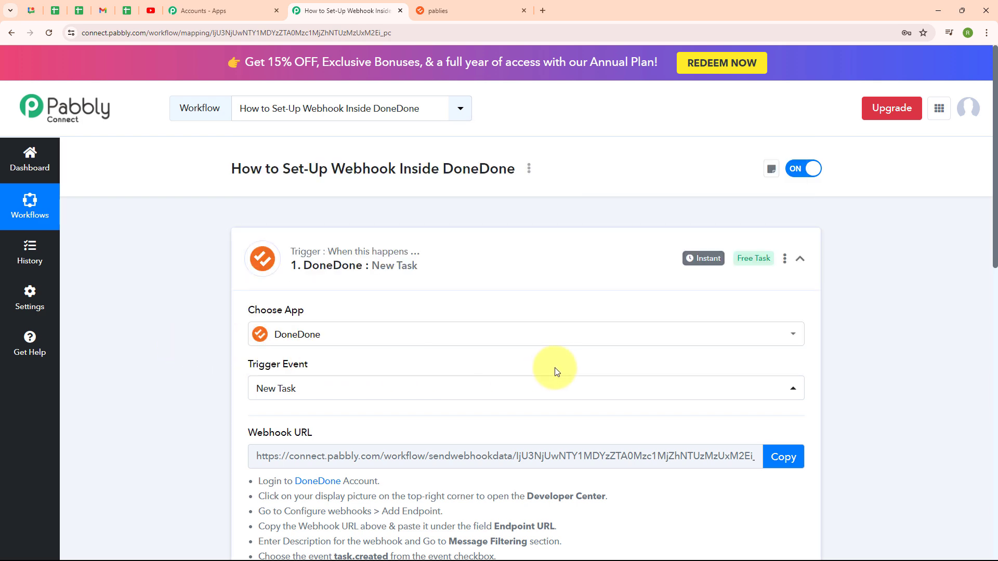
pyautogui.scroll(-3, 555, 371)
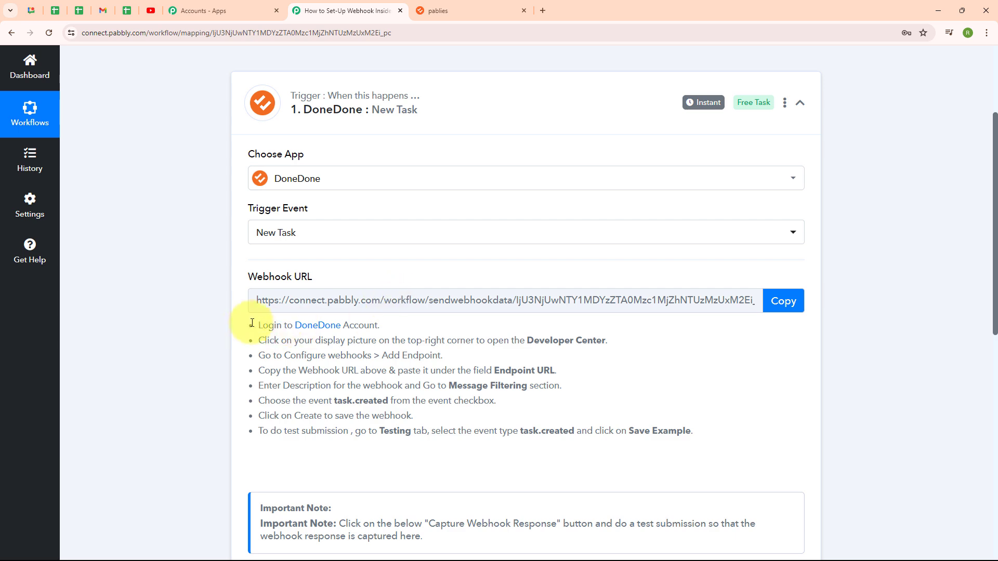
pyautogui.moveTo(258, 325); pyautogui.dragTo(506, 431)
pyautogui.click(390, 336)
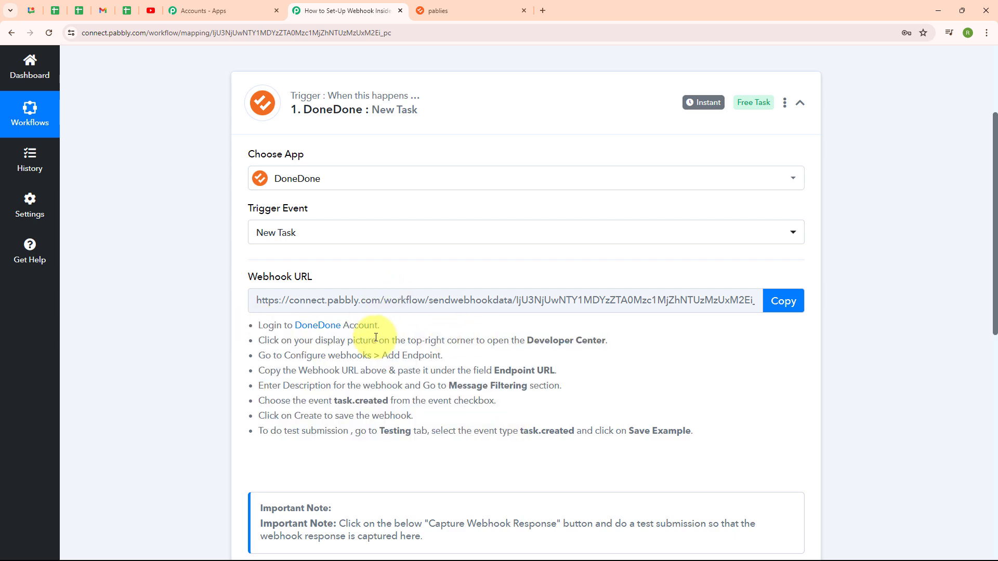
# - In DoneDone, open the Developer Center's webhook configuration and start adding a new endpoint
pyautogui.click(436, 10)
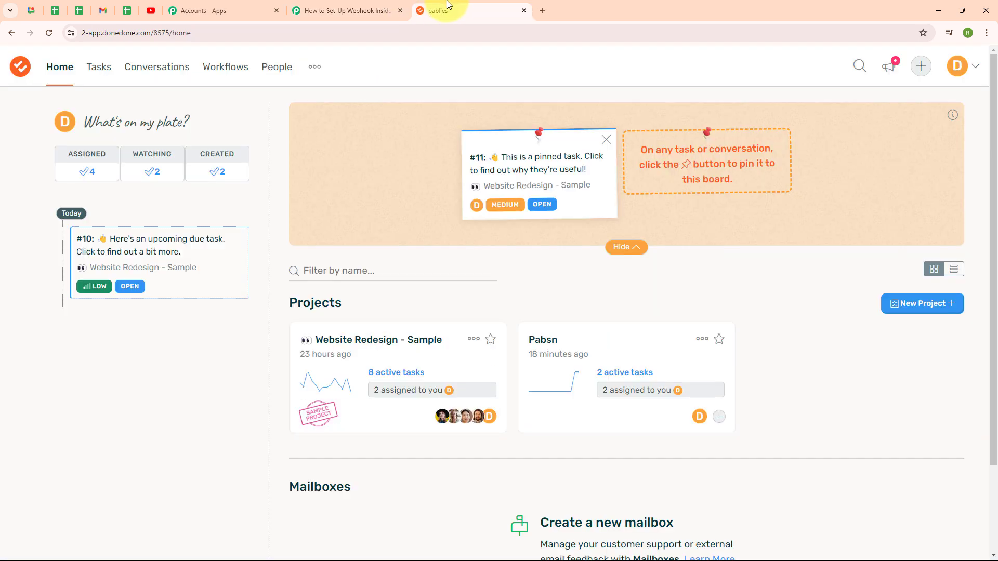
pyautogui.click(957, 68)
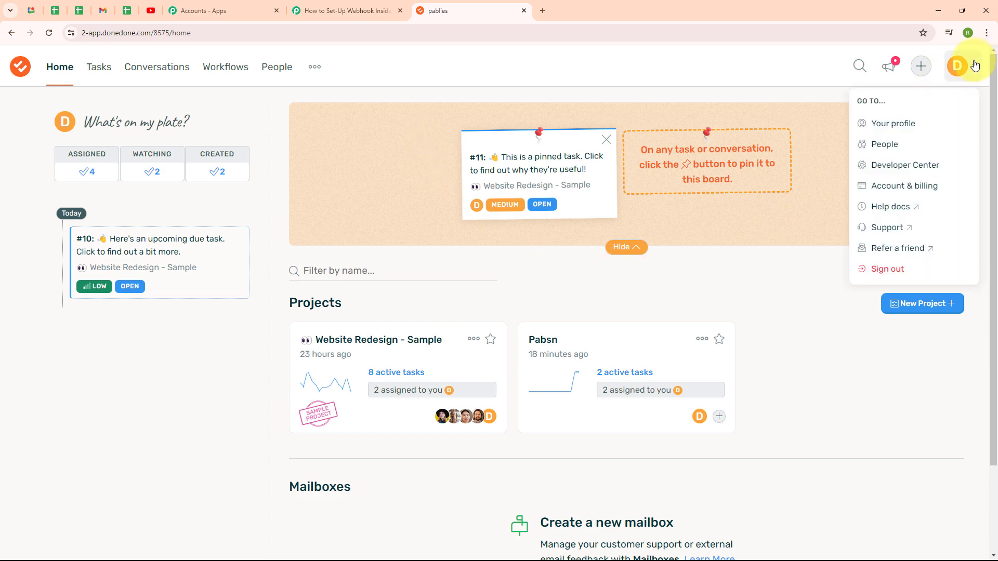
pyautogui.click(907, 166)
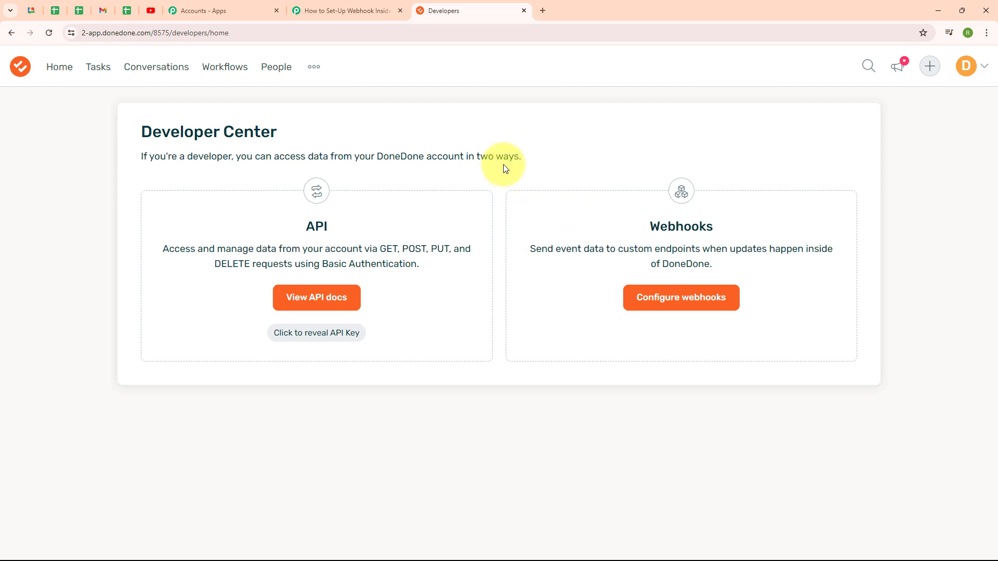
pyautogui.click(654, 301)
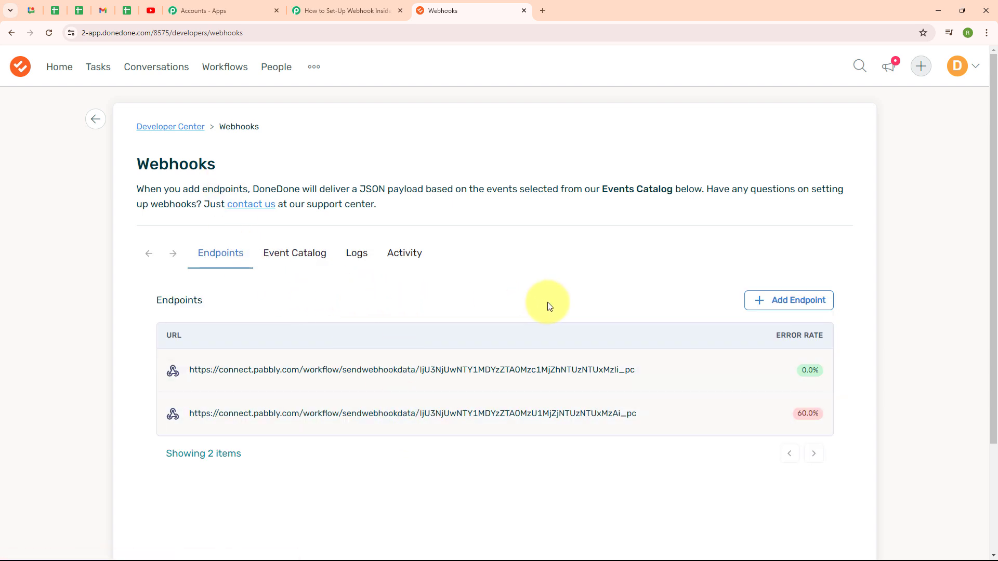
pyautogui.click(799, 301)
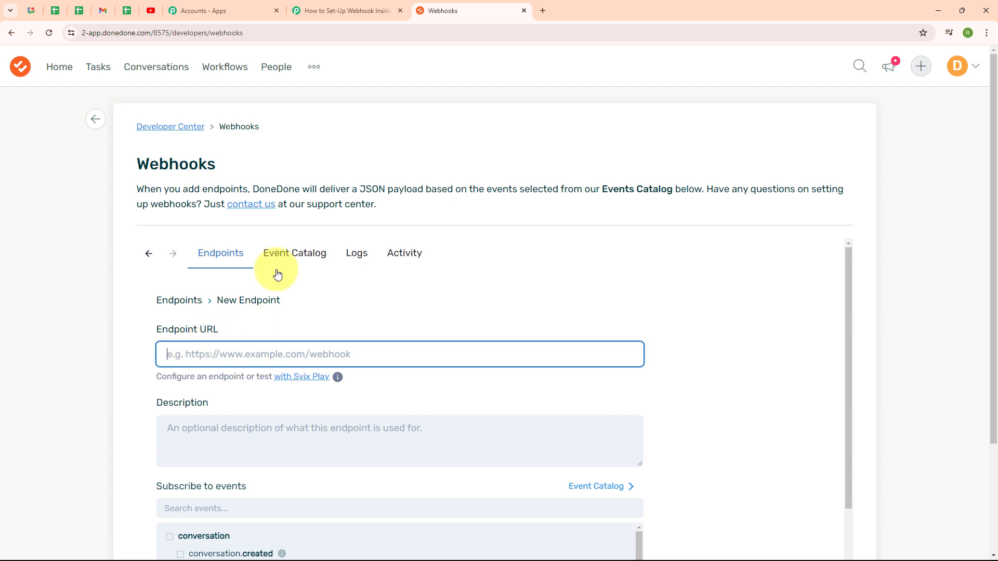
# - Copy the Pabbly webhook URL and paste it as the new endpoint's URL in DoneDone
pyautogui.click(364, 11)
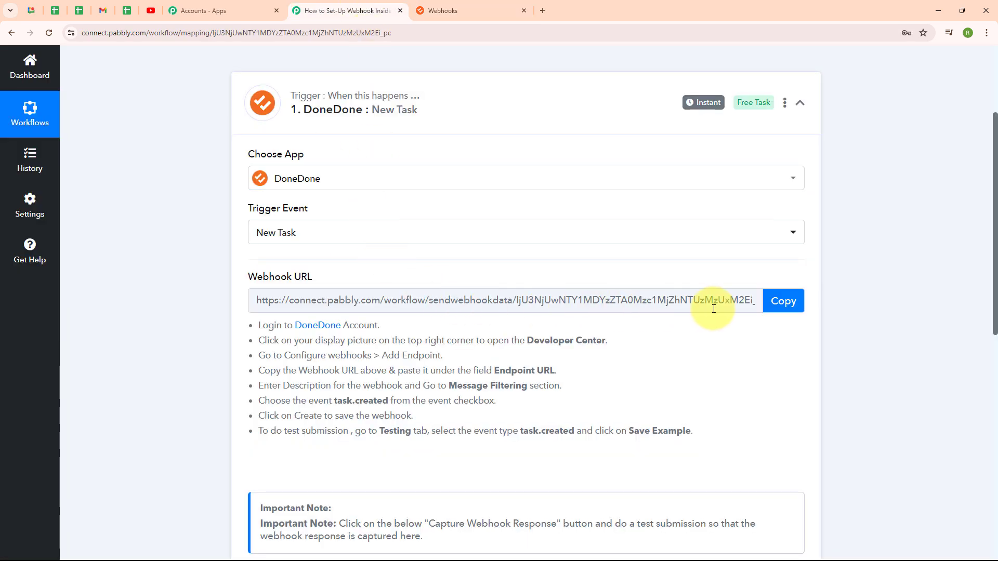
pyautogui.click(786, 307)
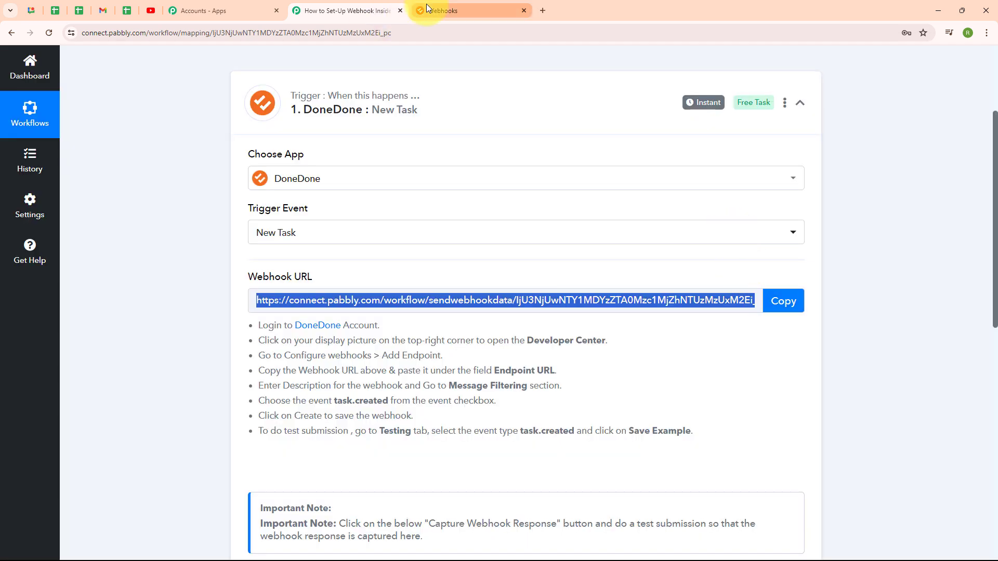
pyautogui.click(427, 7)
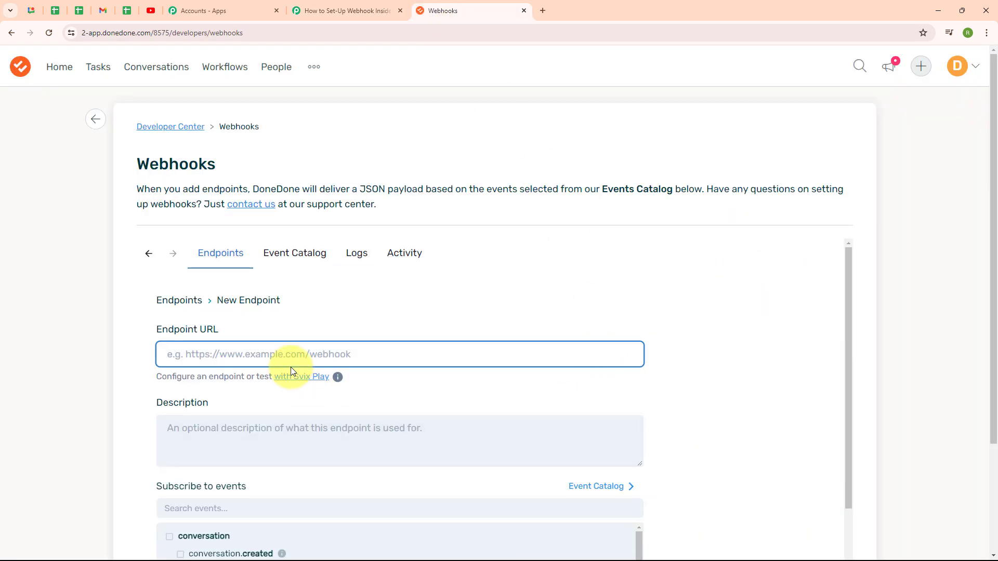
pyautogui.hotkey('ctrl', 'v')
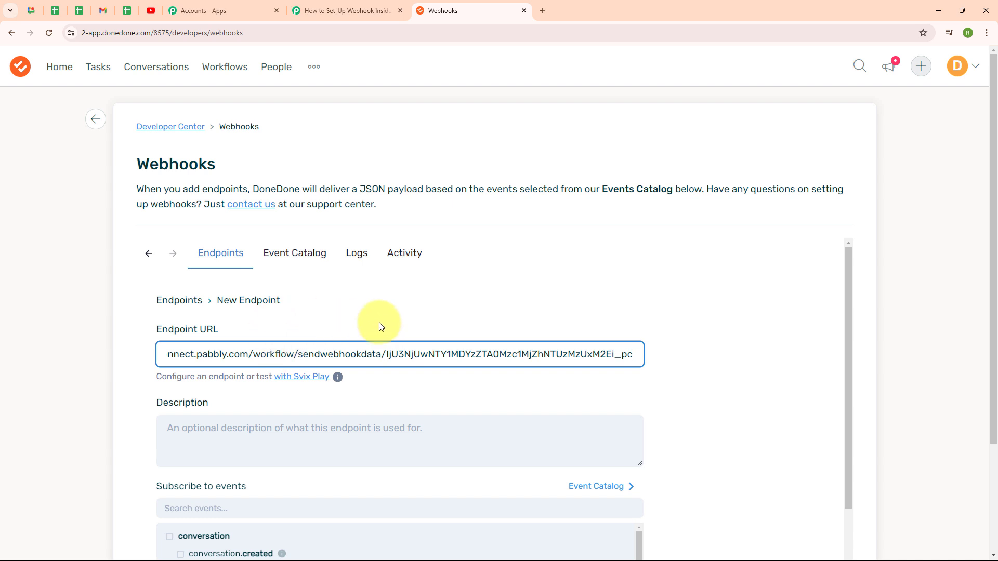
pyautogui.click(721, 379)
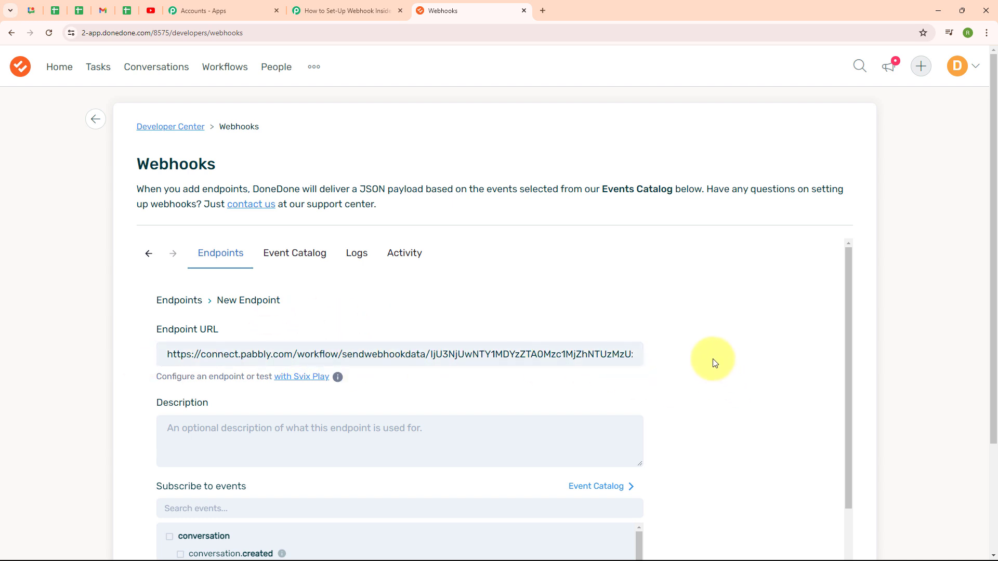
# - Enter New Task as the endpoint description
pyautogui.scroll(-2, 712, 359)
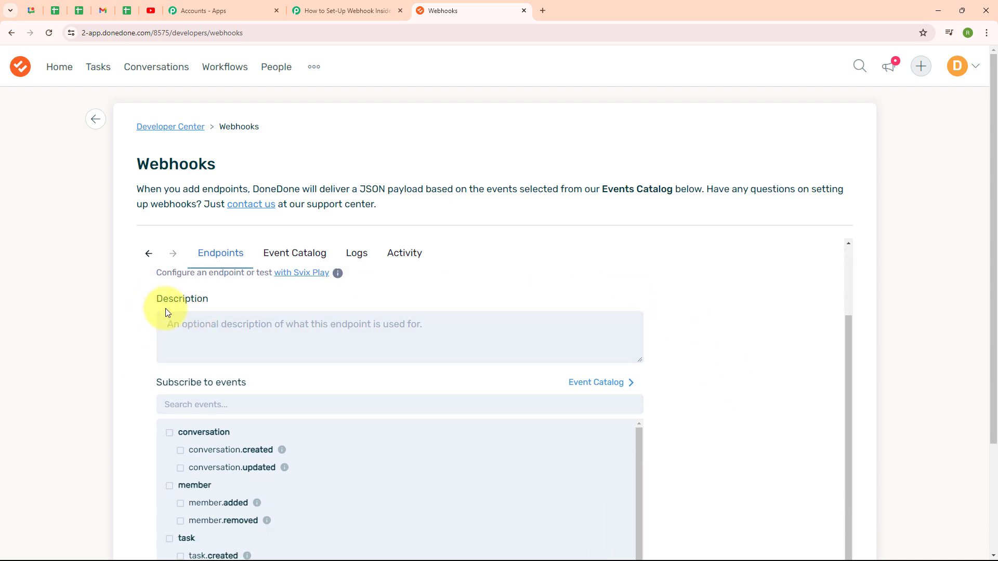
pyautogui.click(233, 334)
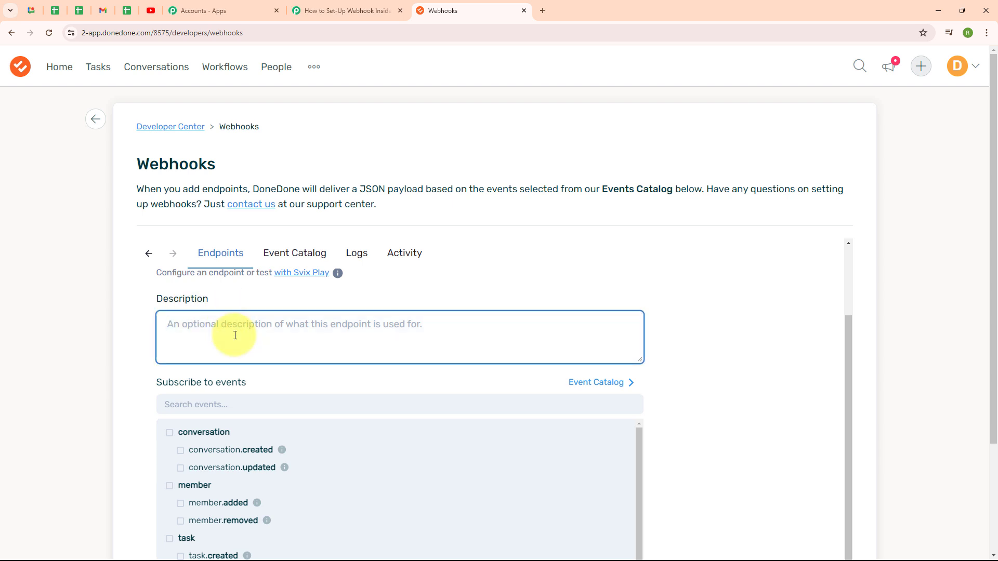
pyautogui.write('New')
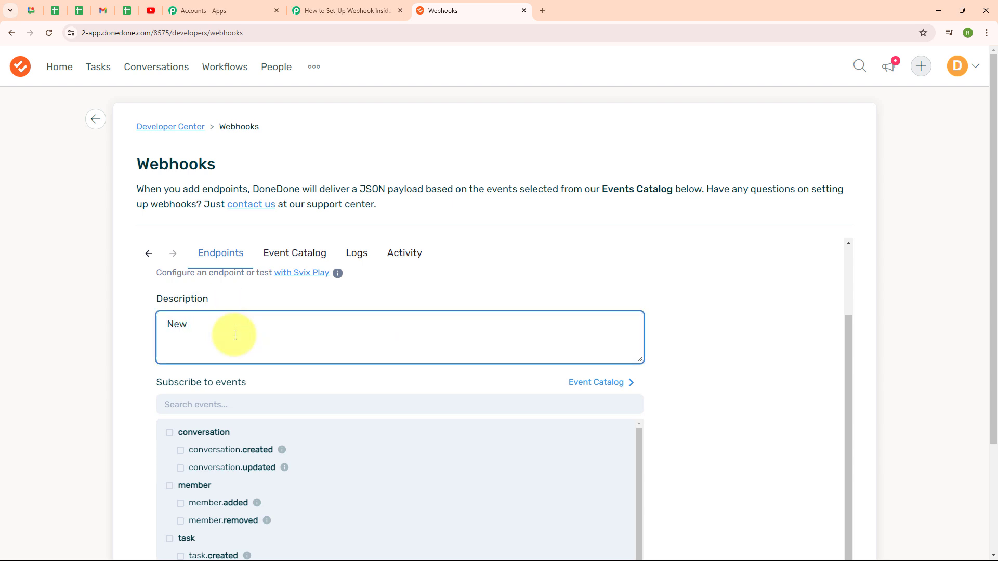
pyautogui.write(' Task')
pyautogui.click(390, 373)
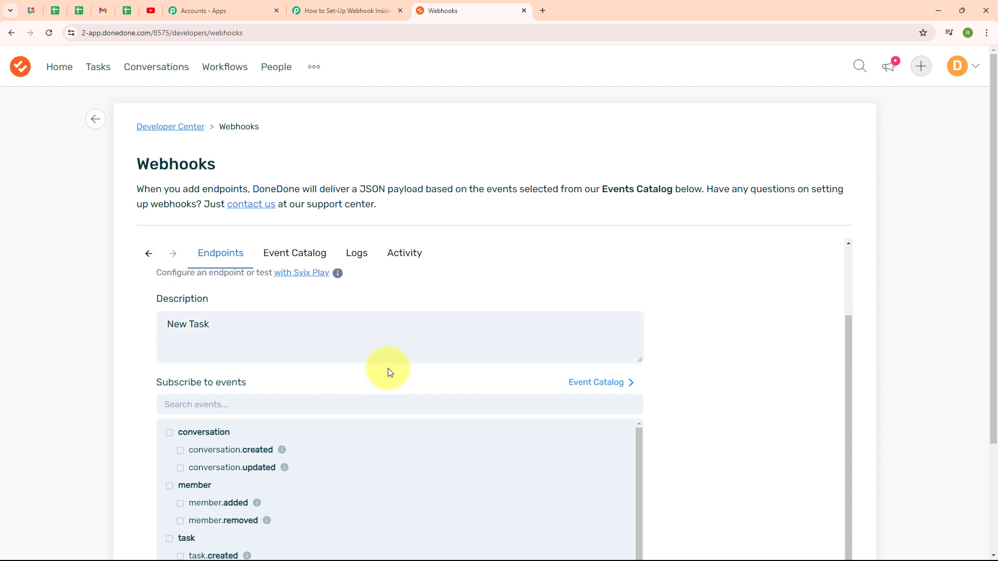
# - Subscribe the endpoint to the task.created event and create the endpoint
pyautogui.scroll(-1, 697, 350)
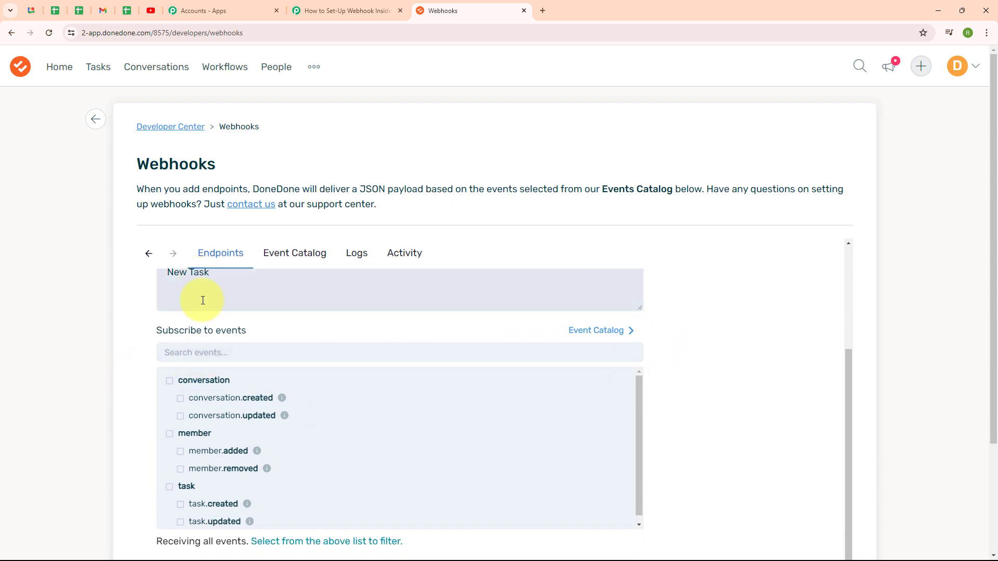
pyautogui.click(181, 506)
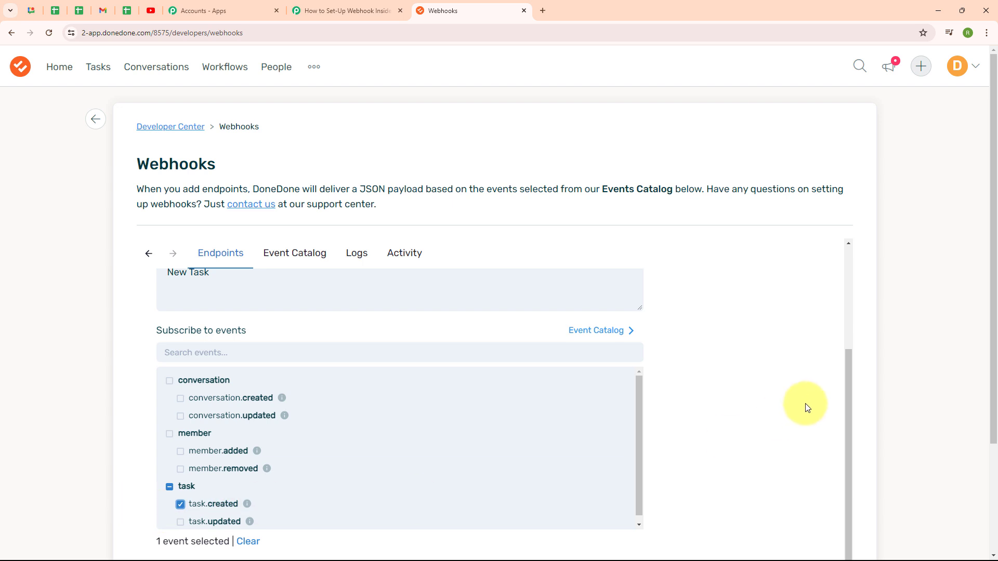
pyautogui.scroll(-1, 804, 408)
pyautogui.scroll(-3, 904, 392)
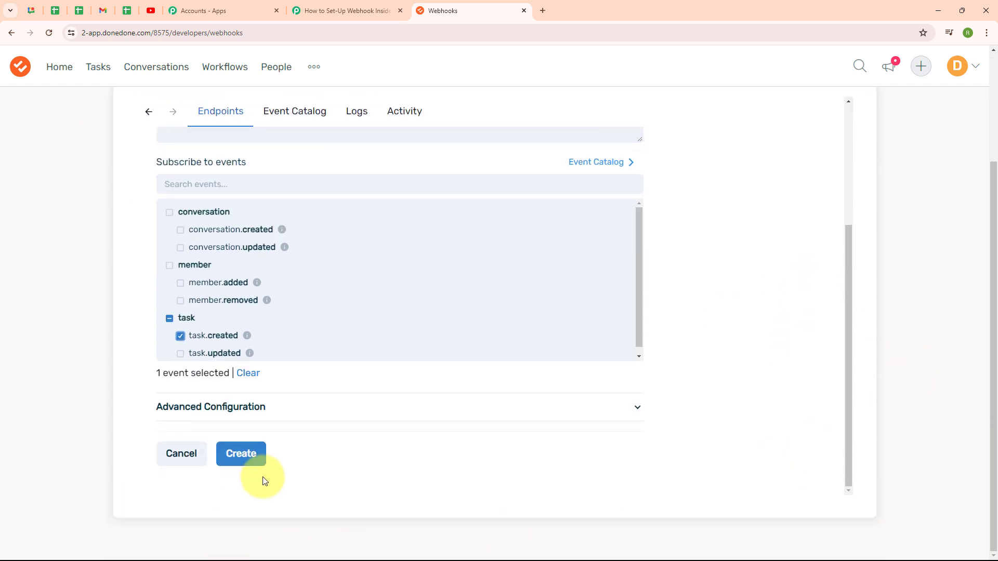
pyautogui.click(242, 460)
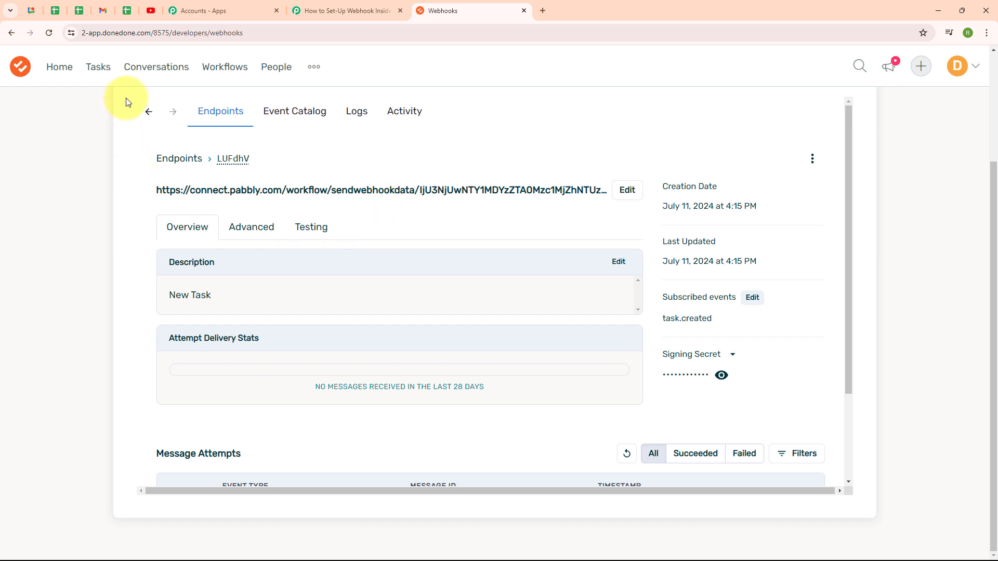
# - Return to the DoneDone endpoints list and check the Pabbly trigger's webhook capture status
pyautogui.click(148, 111)
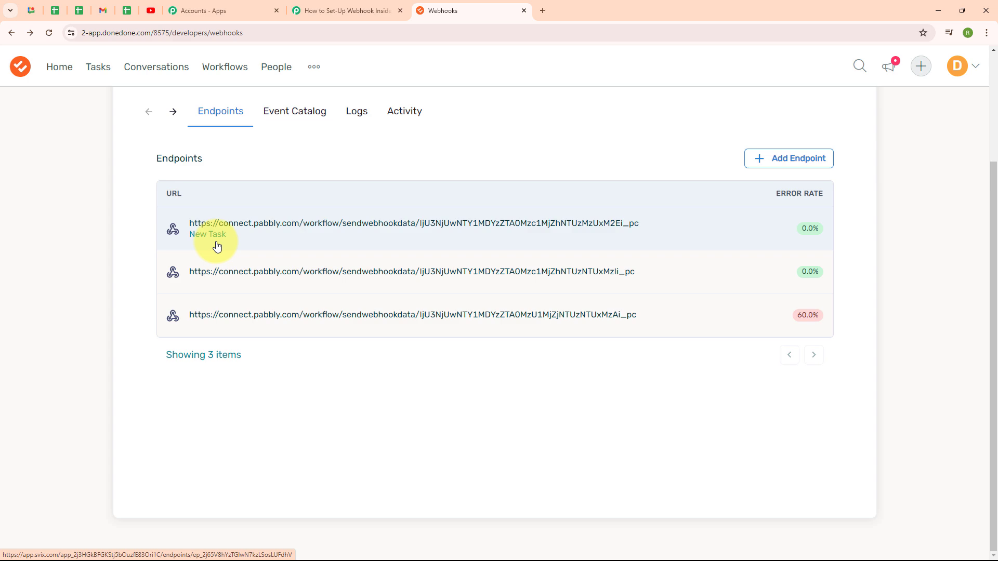
pyautogui.click(340, 6)
pyautogui.scroll(-4, 334, 356)
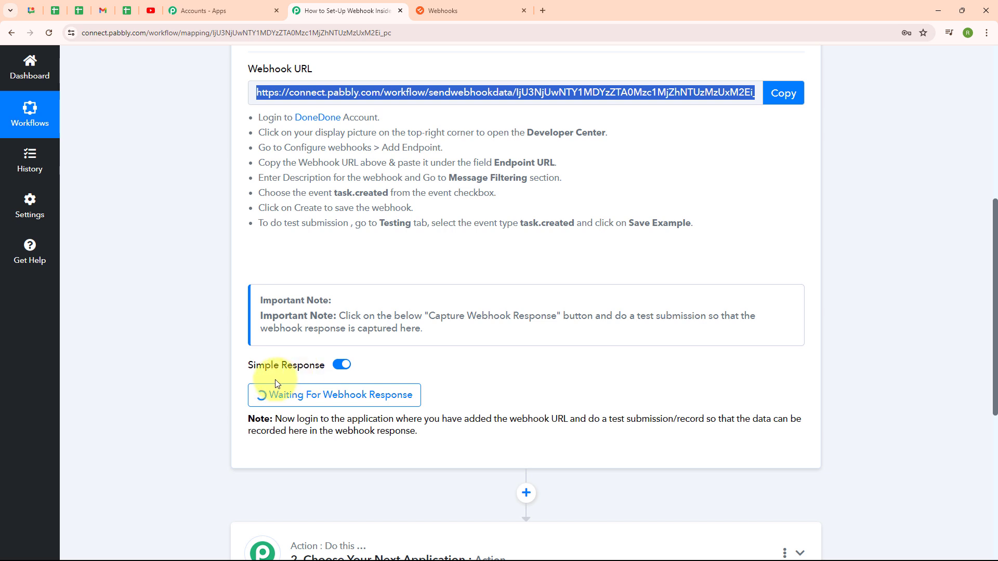
pyautogui.click(505, 4)
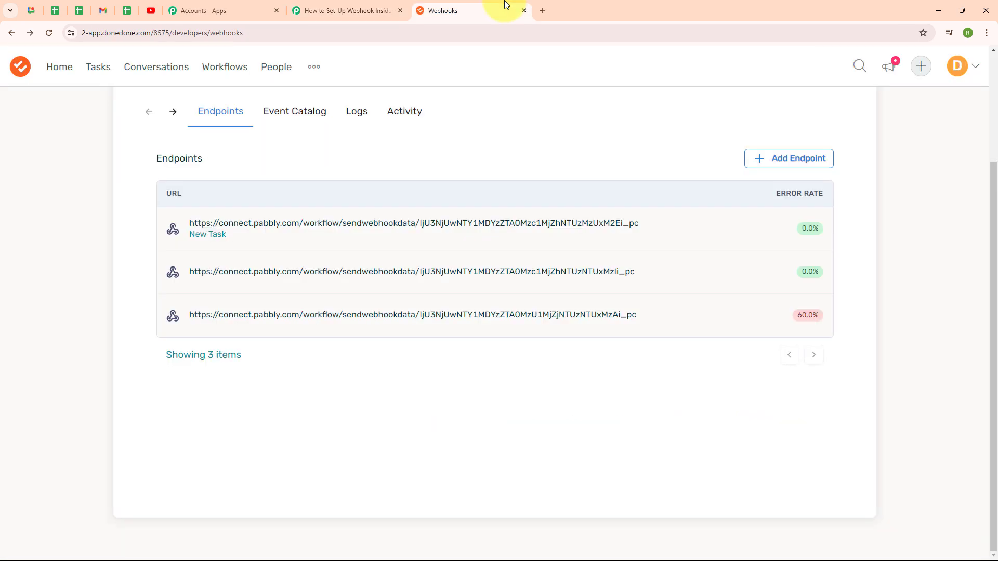
# - Start a new DoneDone task in the Pabsn project titled Generate New Leads
pyautogui.click(108, 71)
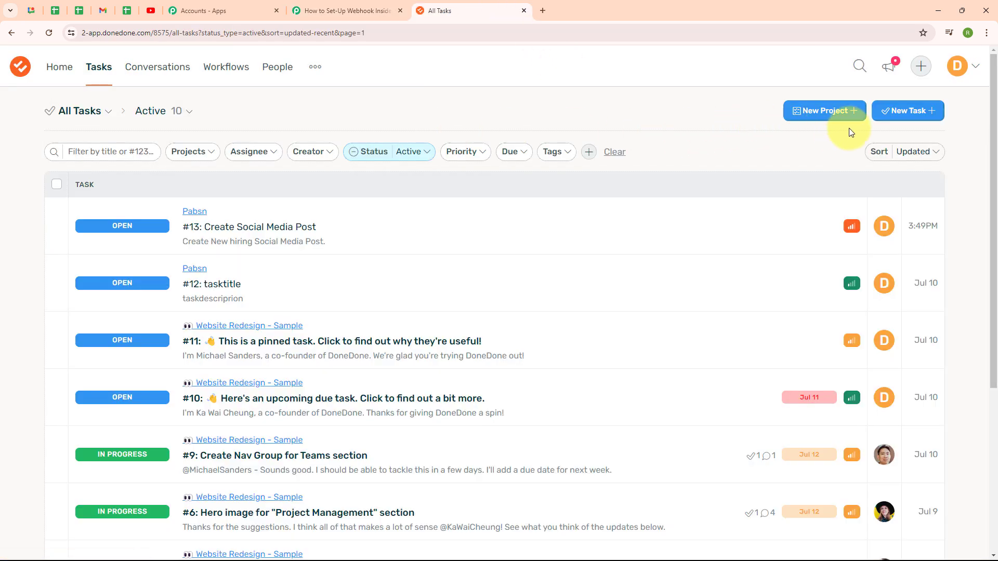
pyautogui.click(900, 120)
pyautogui.click(366, 161)
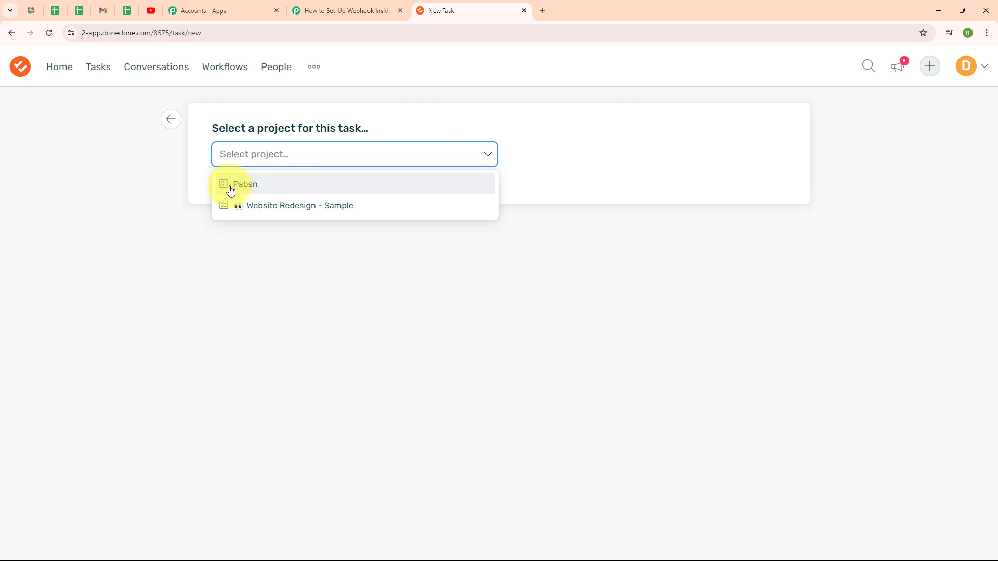
pyautogui.click(254, 190)
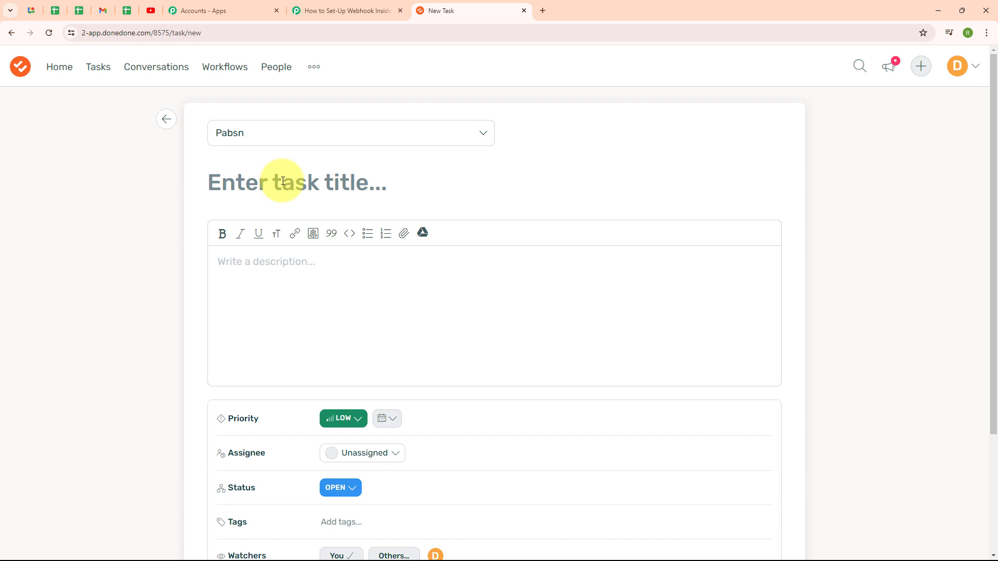
pyautogui.write('Generate New Leads.')
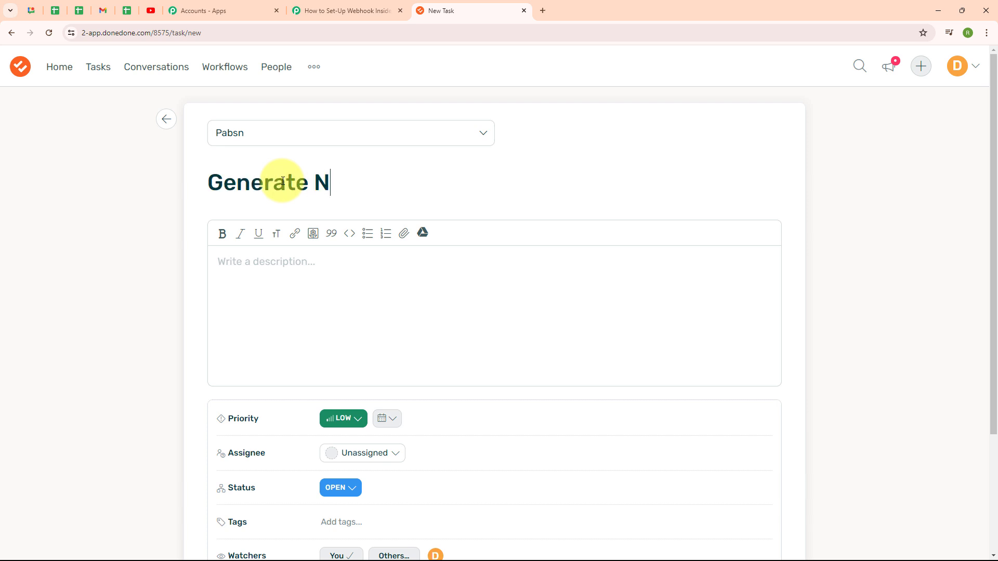
# - Enter the task description Generate New Leads using Facebook Lead Ads
pyautogui.click(293, 268)
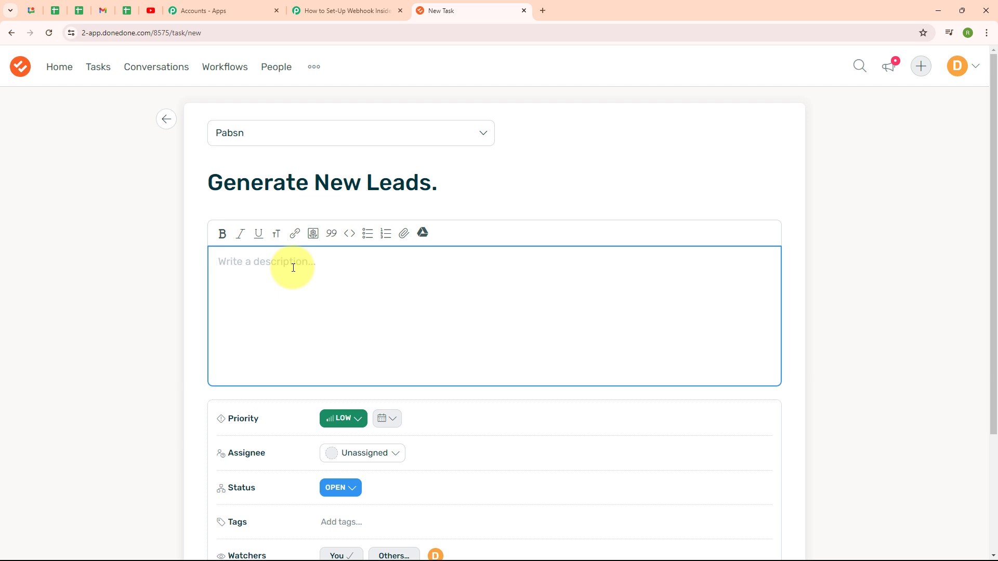
pyautogui.write('Generate New Leads using Faceb')
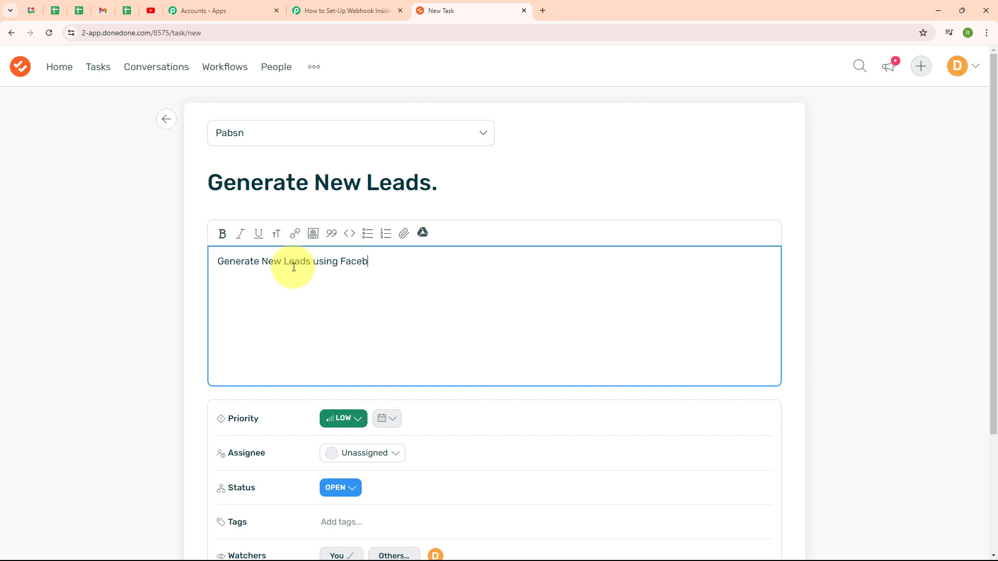
pyautogui.write('ook Lead Ads.')
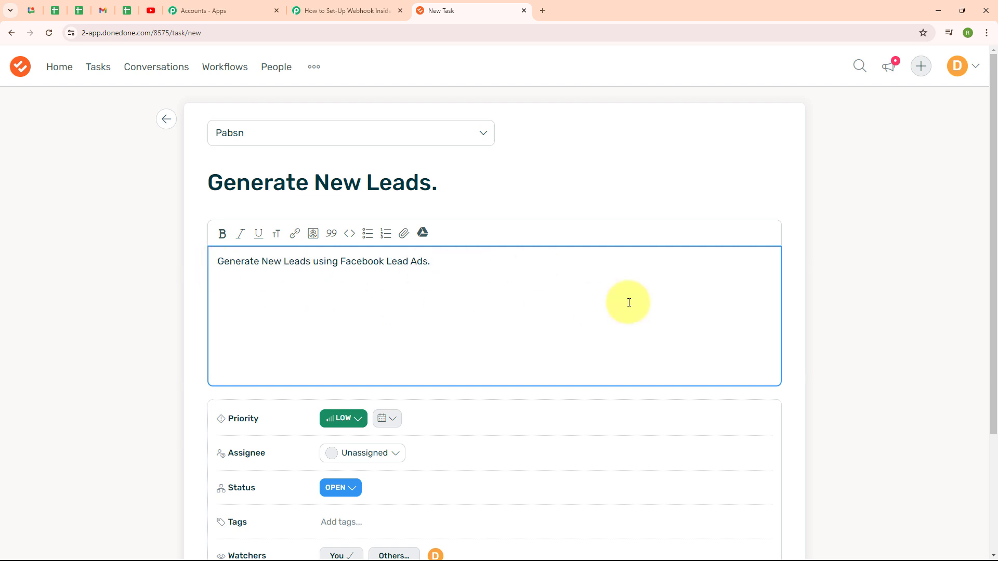
# - Set the task's priority to High, assign it to yourself, and create the task
pyautogui.scroll(-3, 935, 330)
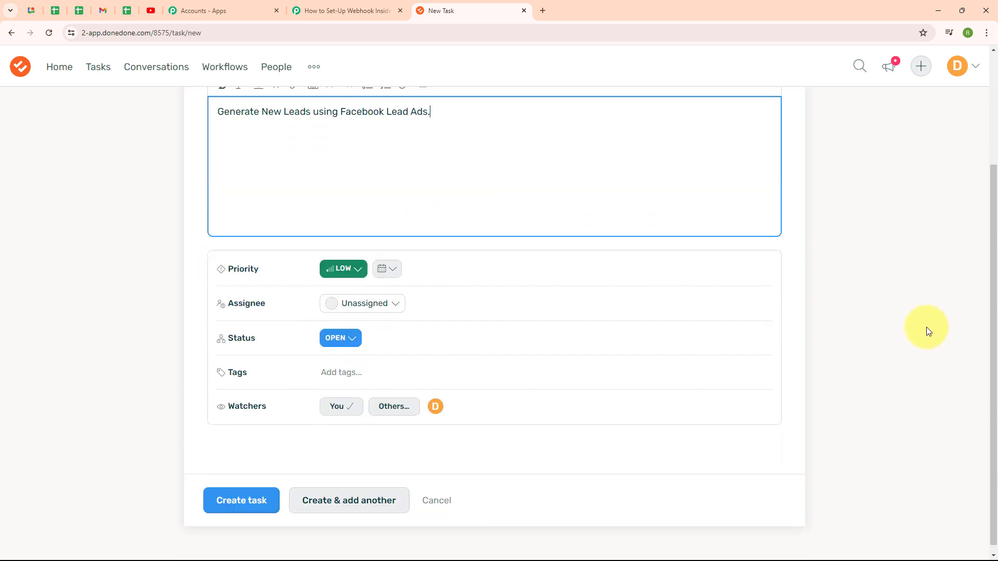
pyautogui.click(346, 266)
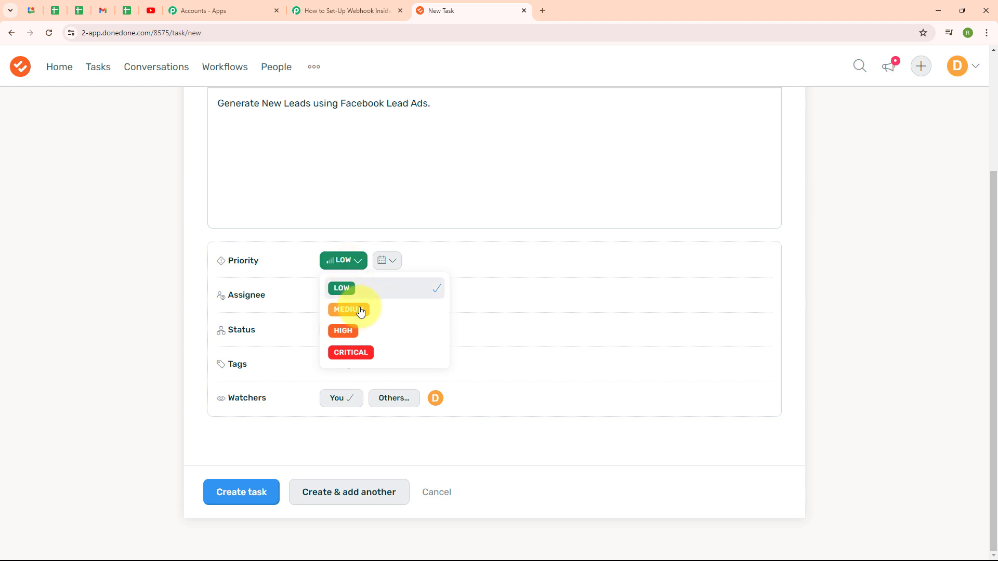
pyautogui.click(363, 331)
pyautogui.click(354, 294)
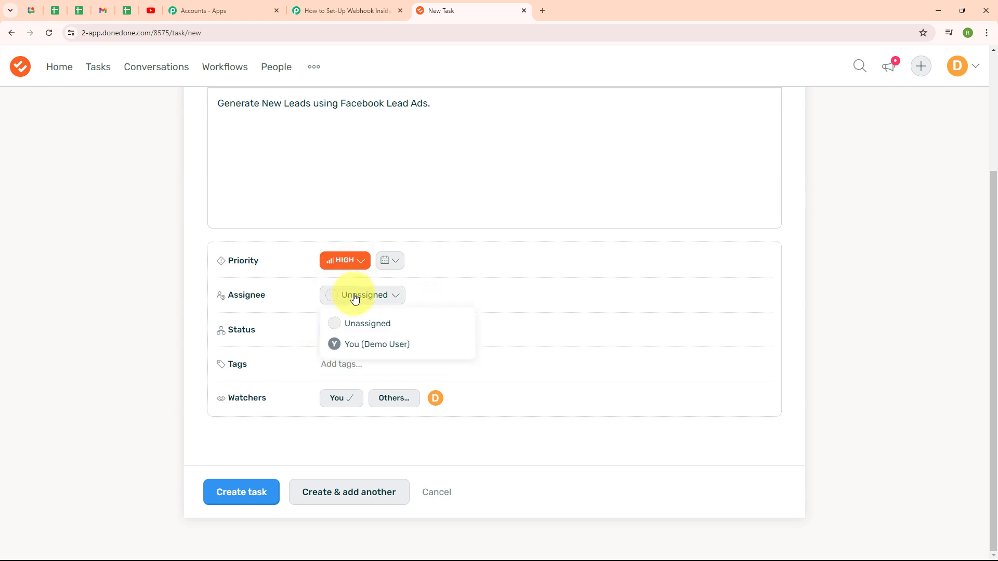
pyautogui.click(370, 342)
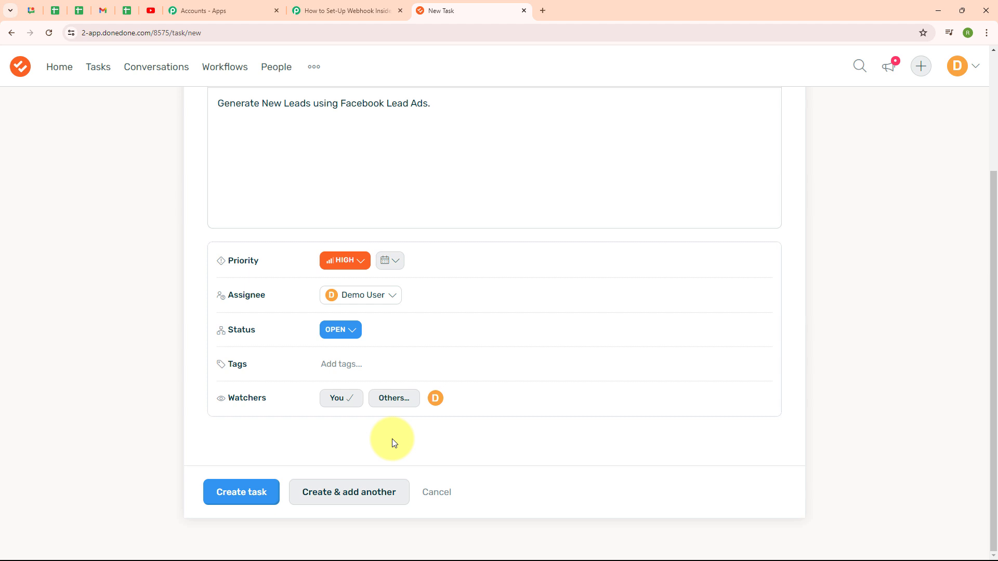
pyautogui.click(239, 502)
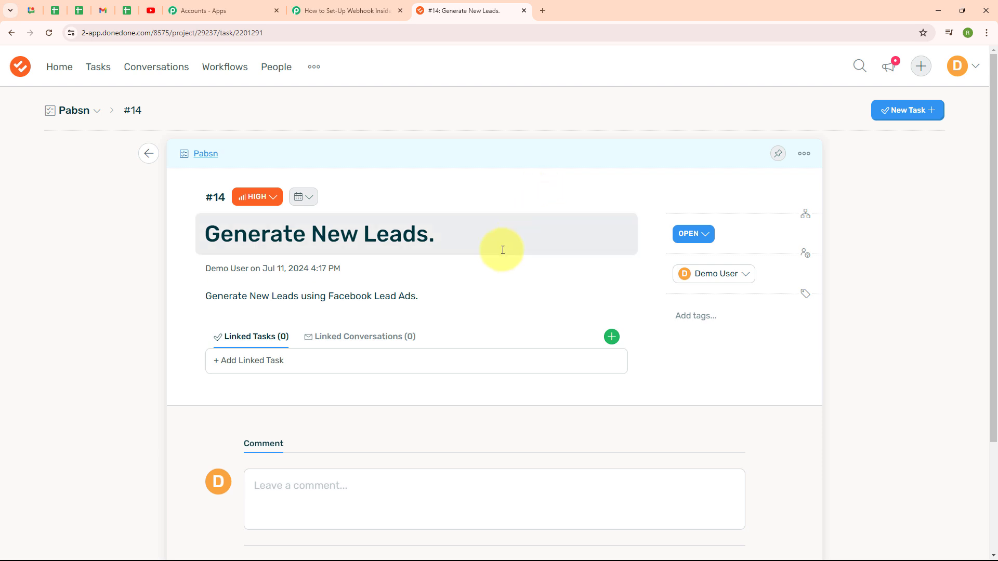
# - Review the webhook response fields captured in the Pabbly trigger, then collapse the trigger step
pyautogui.click(318, 5)
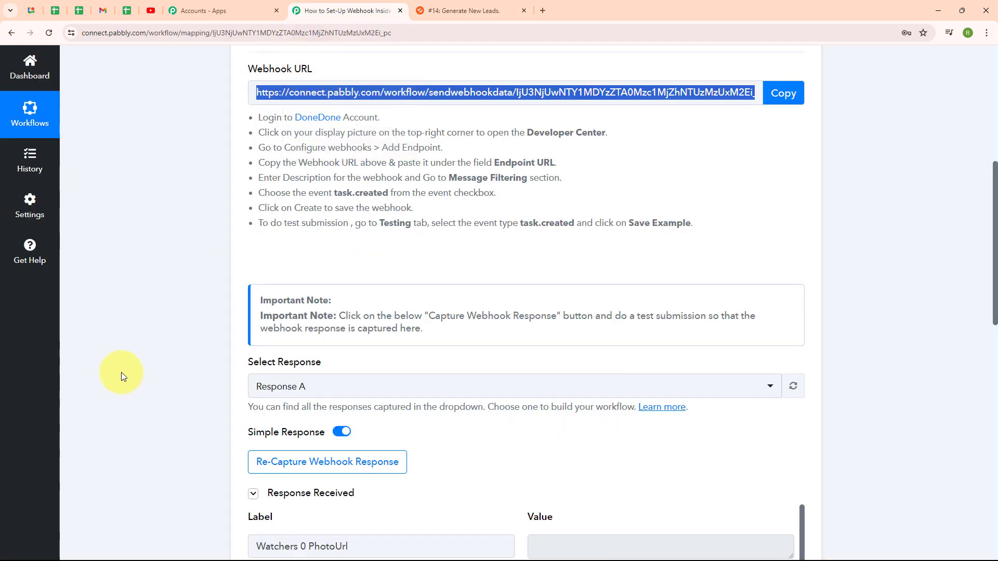
pyautogui.scroll(-6, 868, 337)
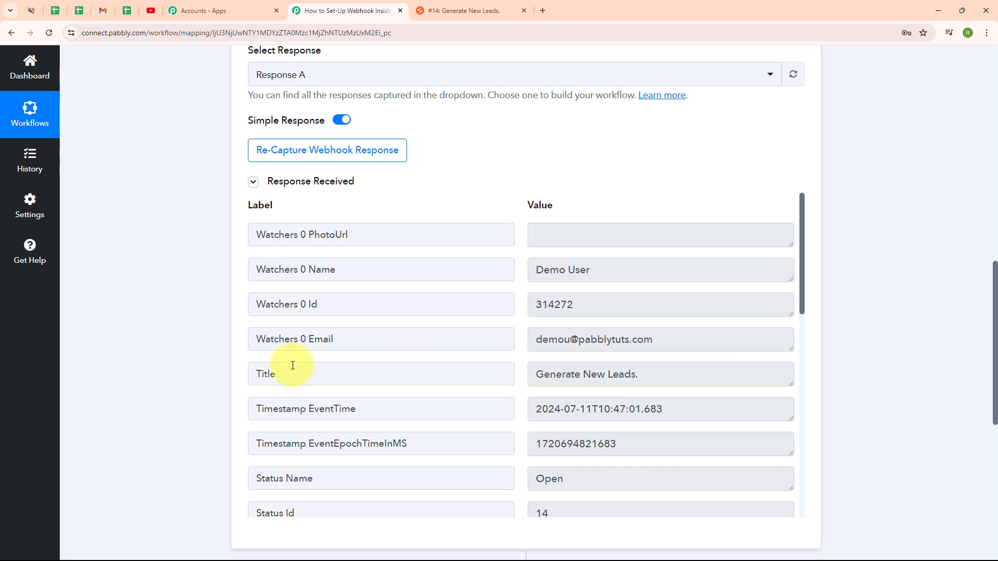
pyautogui.scroll(-2, 493, 371)
pyautogui.moveTo(533, 378); pyautogui.dragTo(668, 379)
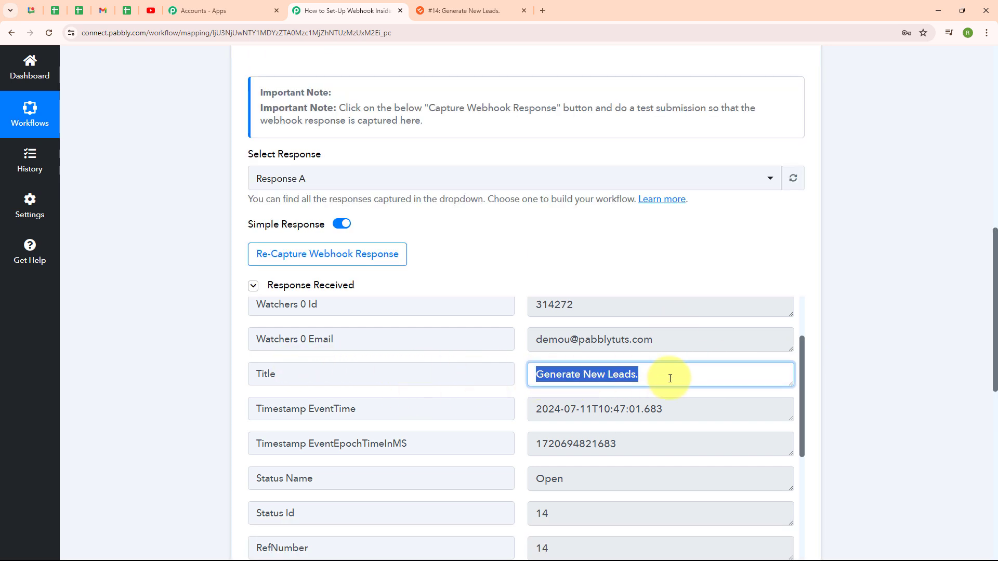
pyautogui.click(625, 428)
pyautogui.scroll(-1, 625, 429)
pyautogui.scroll(-3, 625, 429)
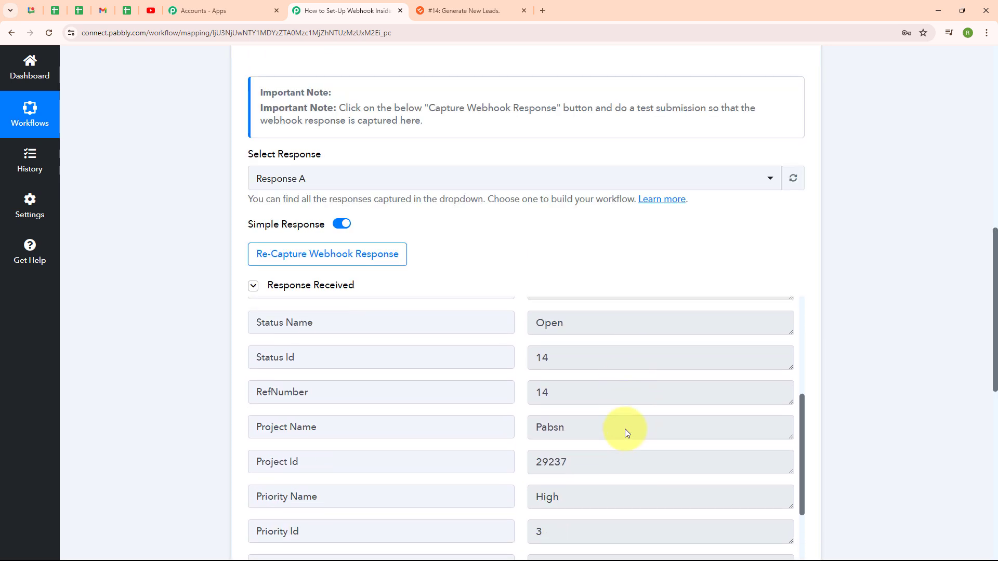
pyautogui.click(575, 430)
pyautogui.moveTo(574, 430); pyautogui.dragTo(535, 430)
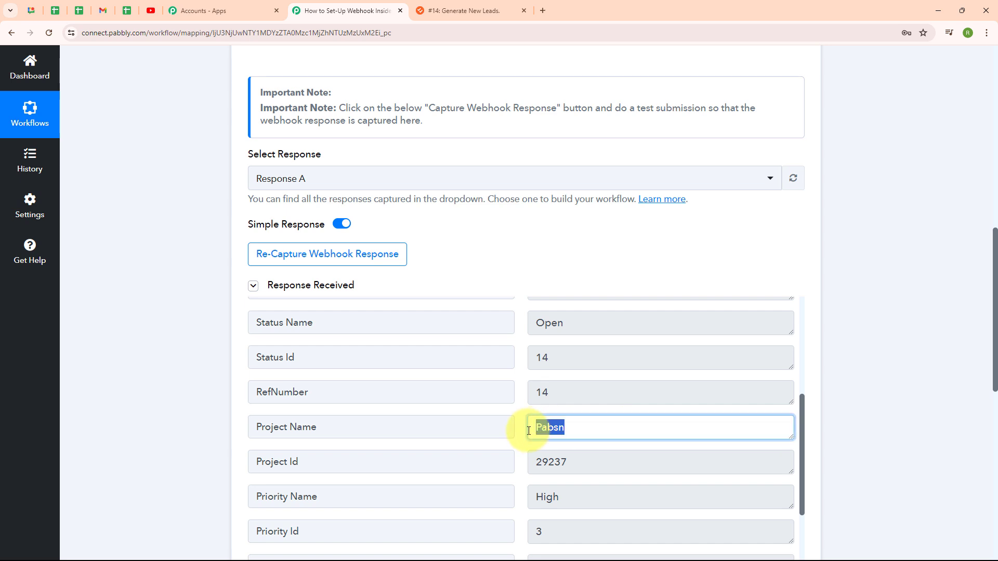
pyautogui.click(592, 462)
pyautogui.moveTo(593, 462); pyautogui.dragTo(514, 463)
pyautogui.scroll(-2, 581, 452)
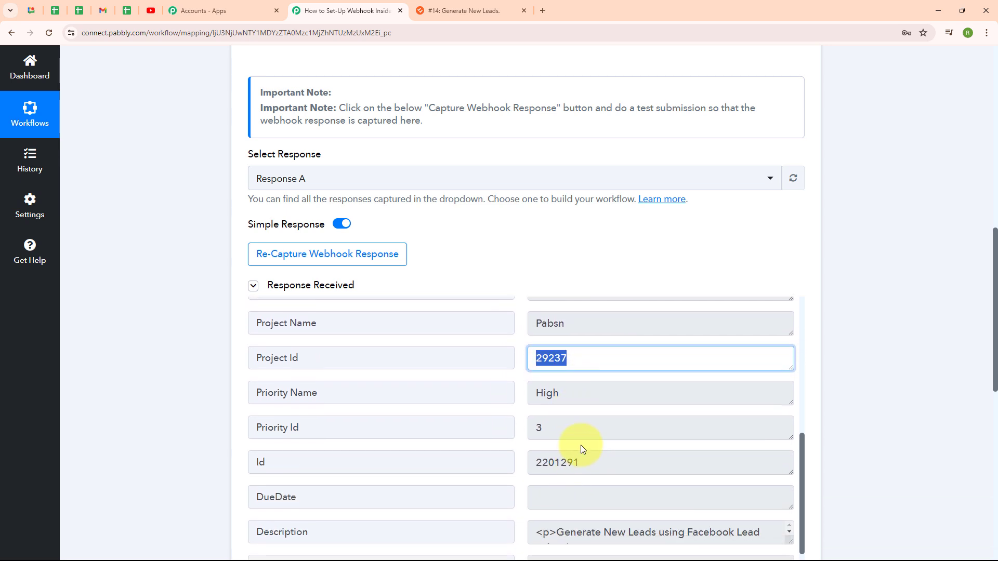
pyautogui.moveTo(563, 393); pyautogui.dragTo(519, 392)
pyautogui.scroll(-3, 643, 441)
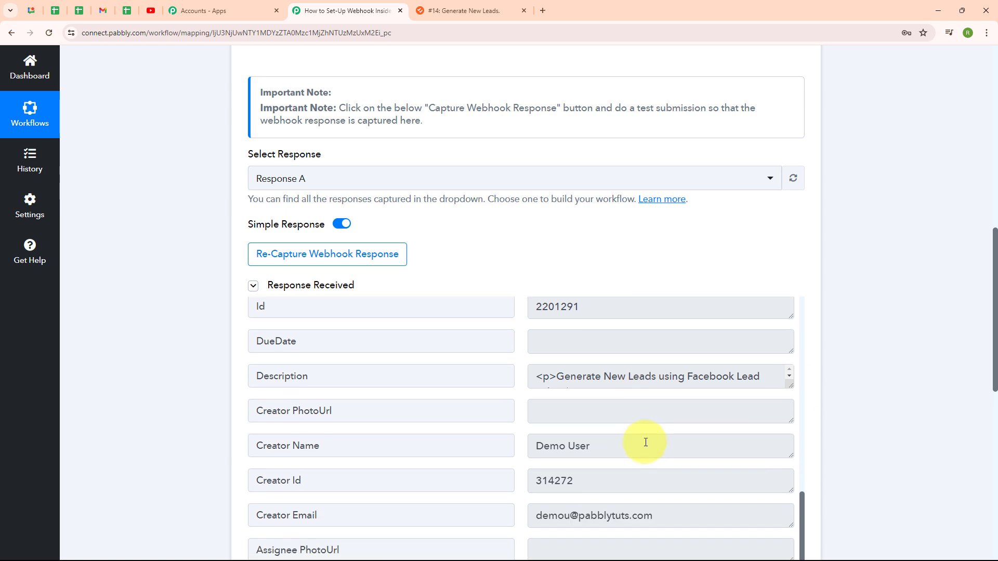
pyautogui.moveTo(790, 386); pyautogui.dragTo(790, 455)
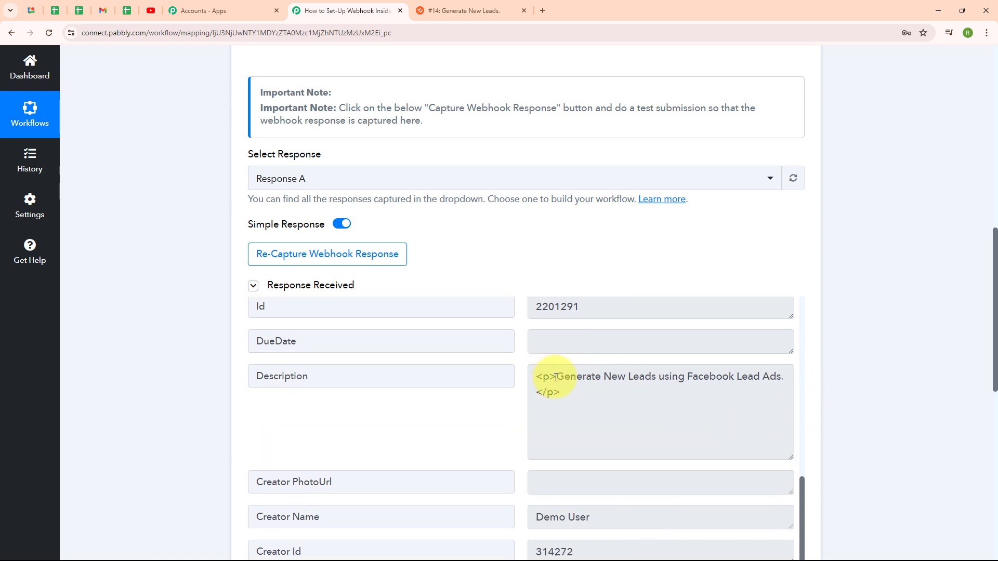
pyautogui.moveTo(556, 376); pyautogui.dragTo(785, 371)
pyautogui.click(447, 429)
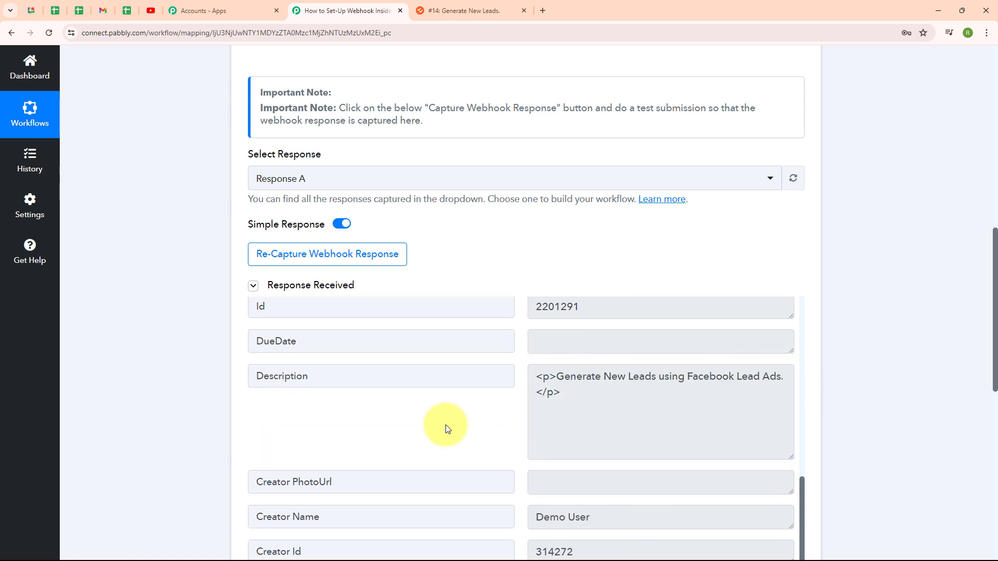
pyautogui.scroll(10, 826, 174)
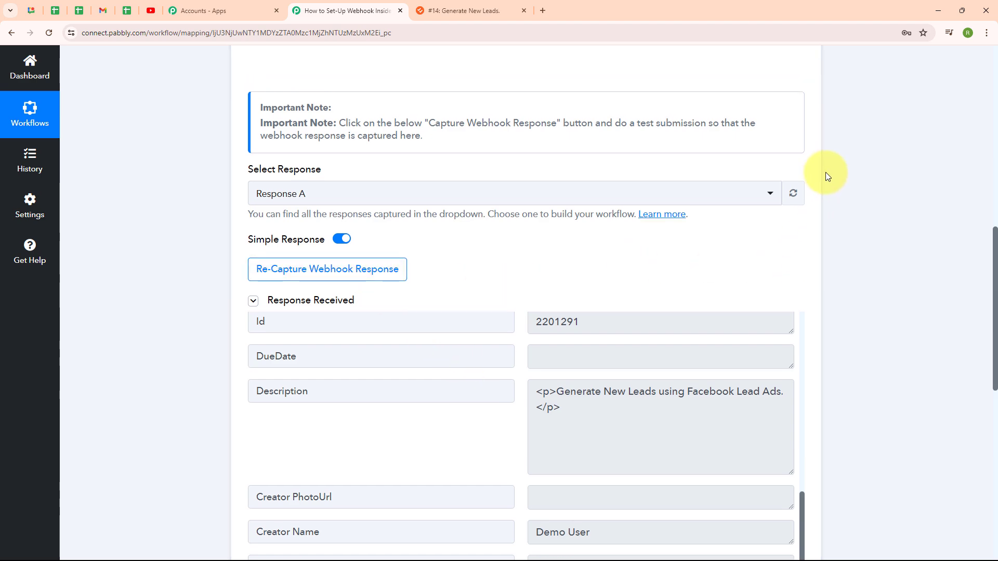
pyautogui.click(807, 204)
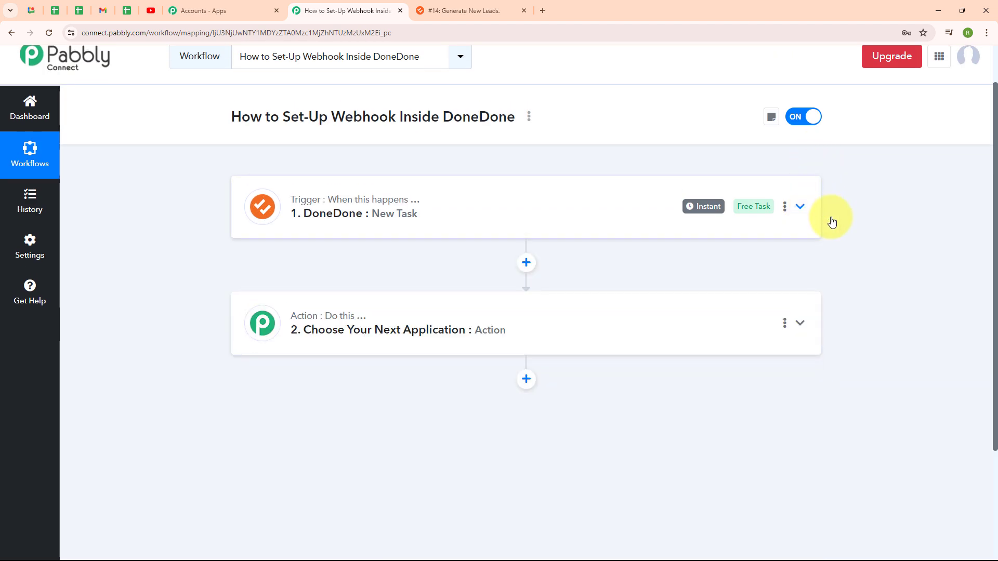